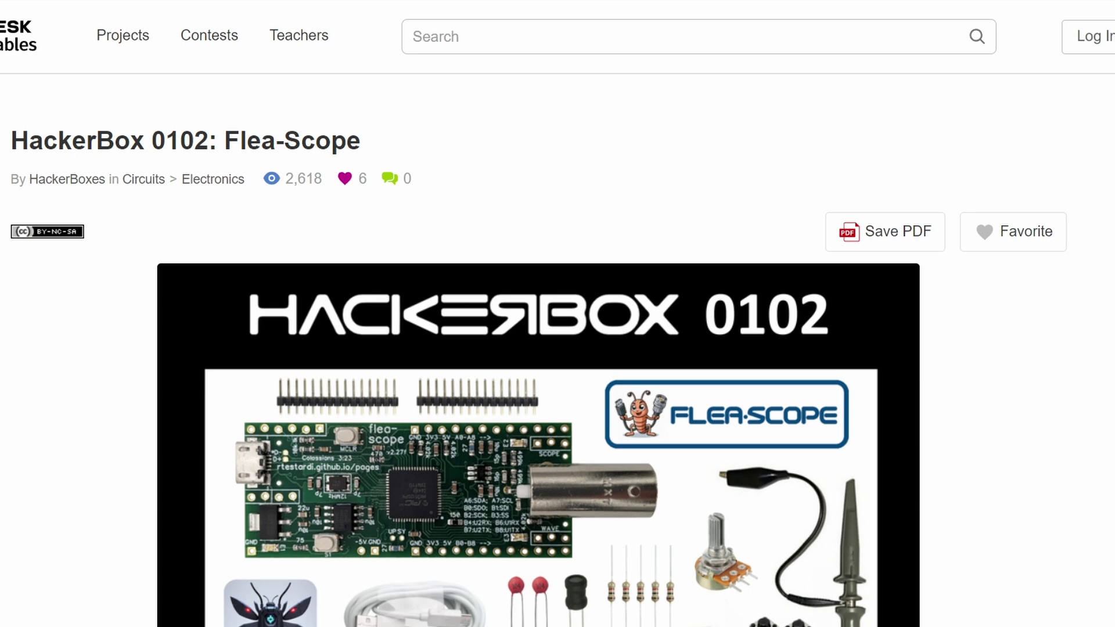
Scroll the Instructables guide down to the step on opening the Flea-Scope GUI and connecting.
scroll(558, 313, "down", 10)
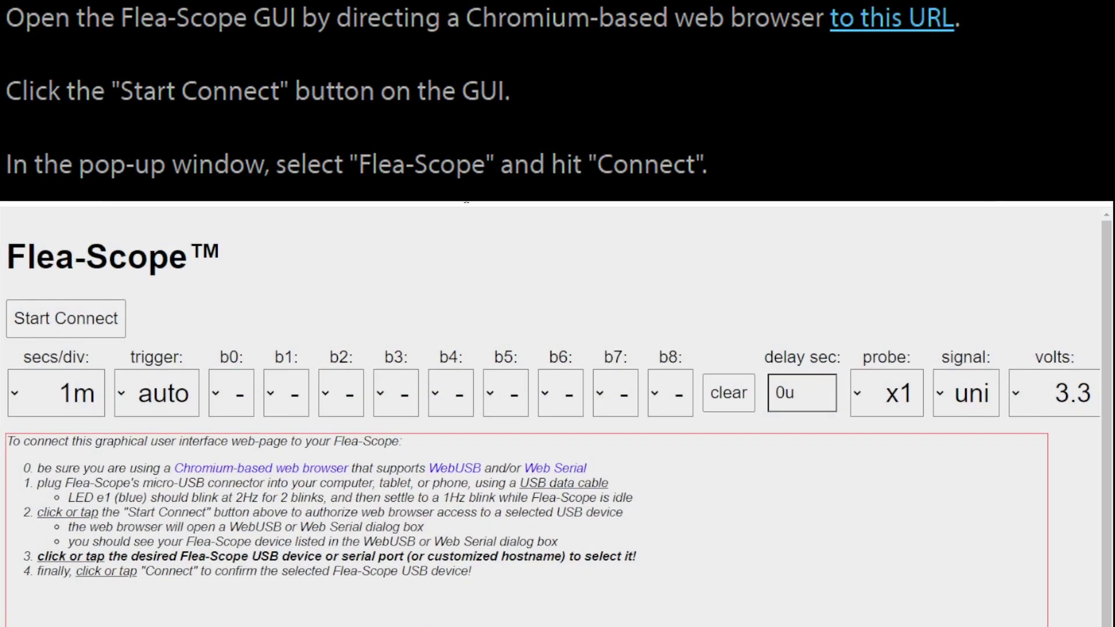
Connect the scope GUI to the Flea-Scope (COM16) serial port.
left_click(103, 324)
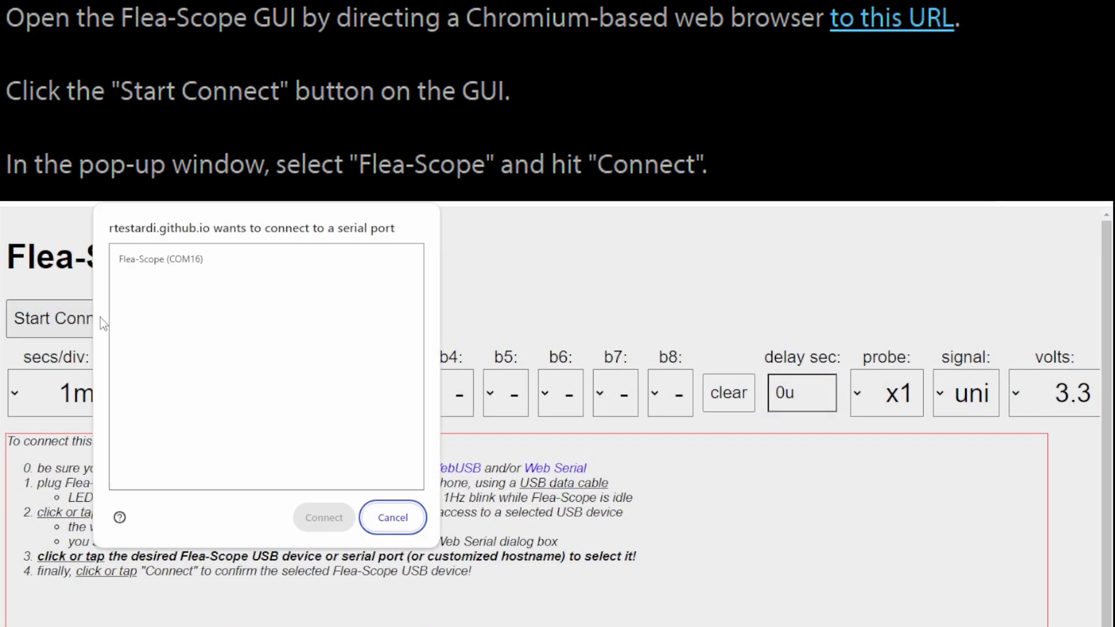
left_click(168, 260)
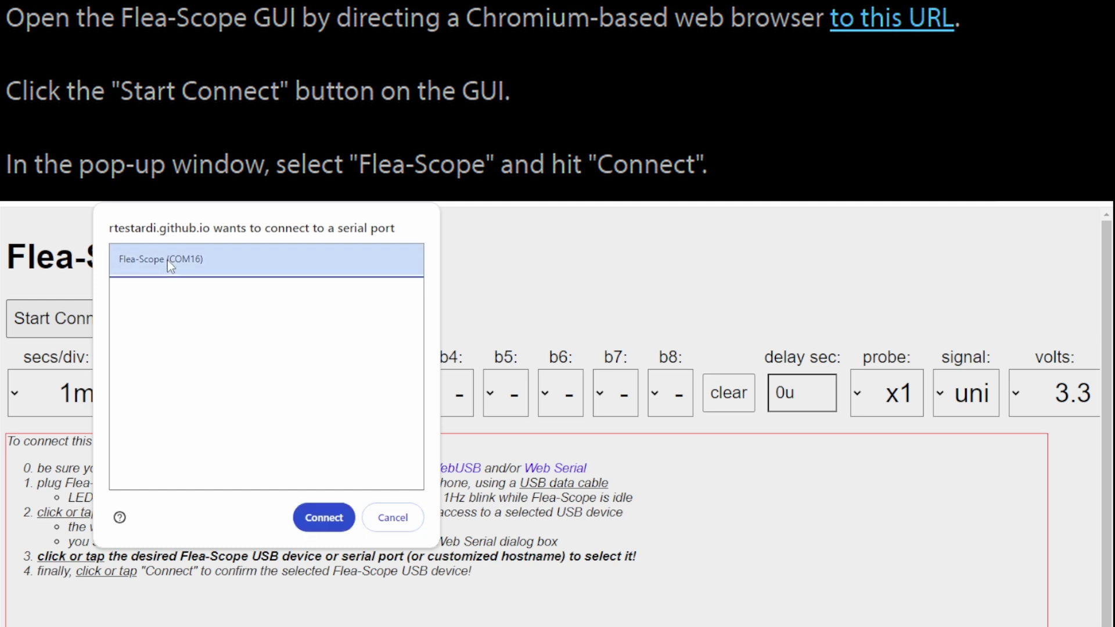
left_click(324, 518)
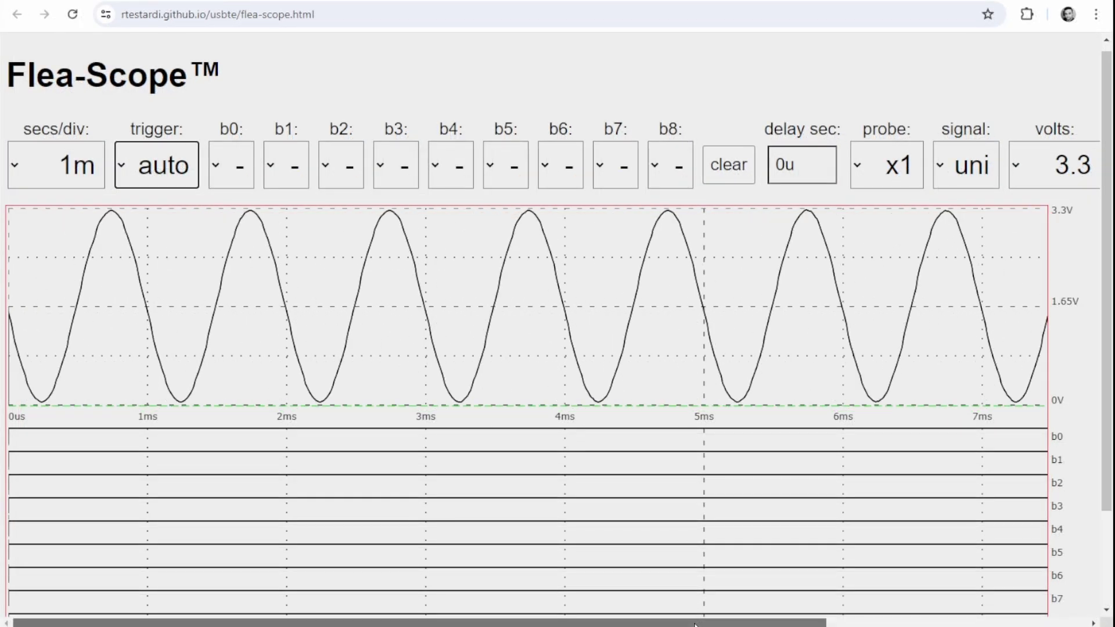
Try square, then triangle, as the generated output wave shape.
scroll(812, 344, "right", 5)
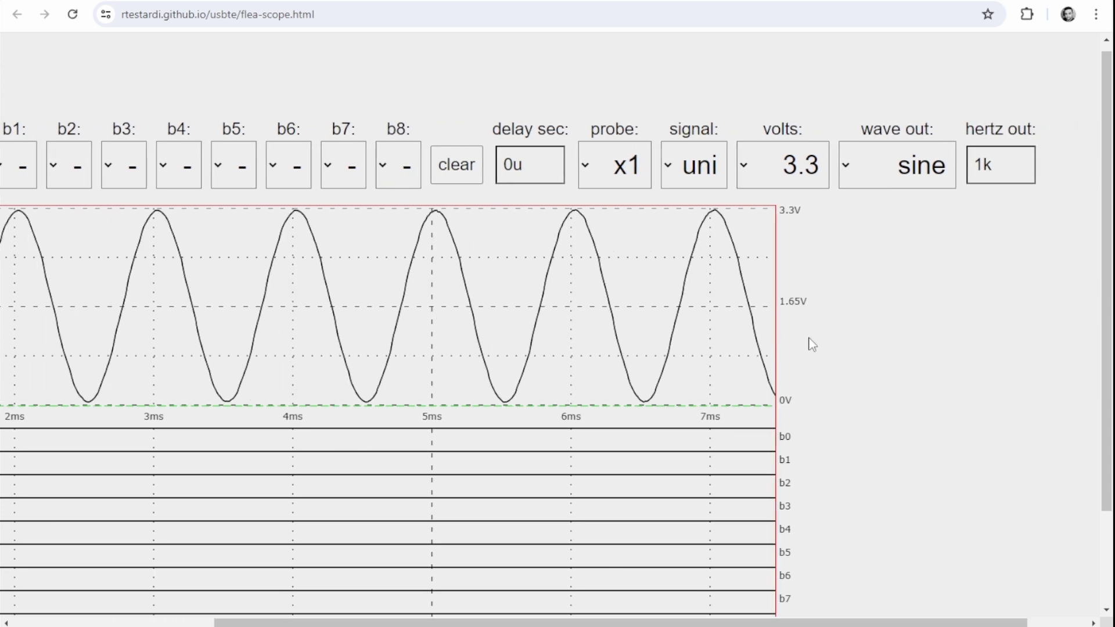
left_click(869, 158)
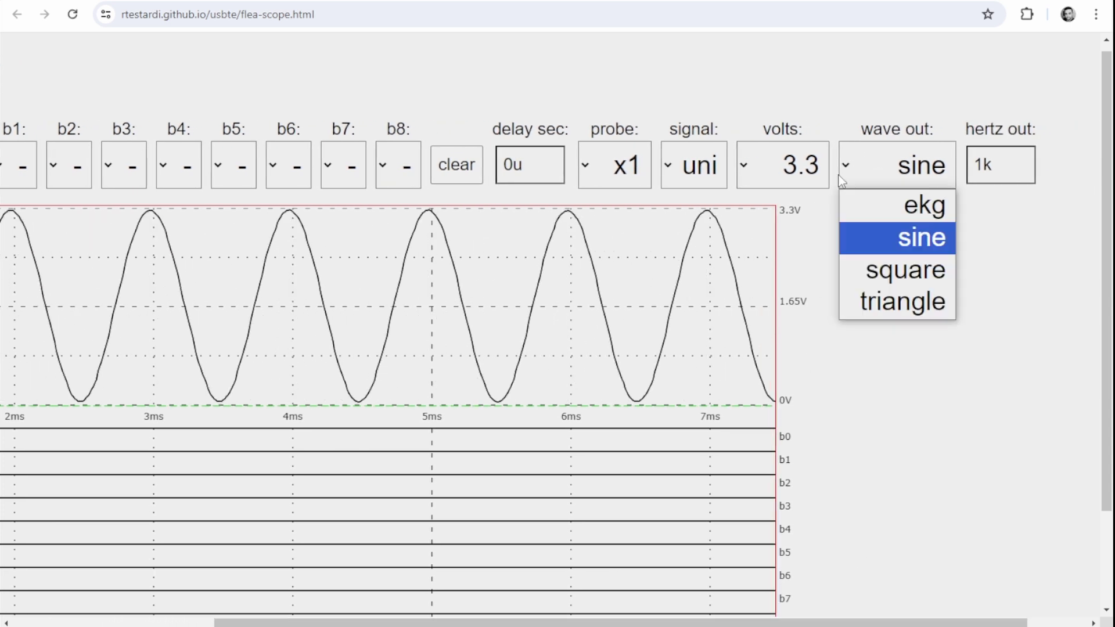
left_click(856, 261)
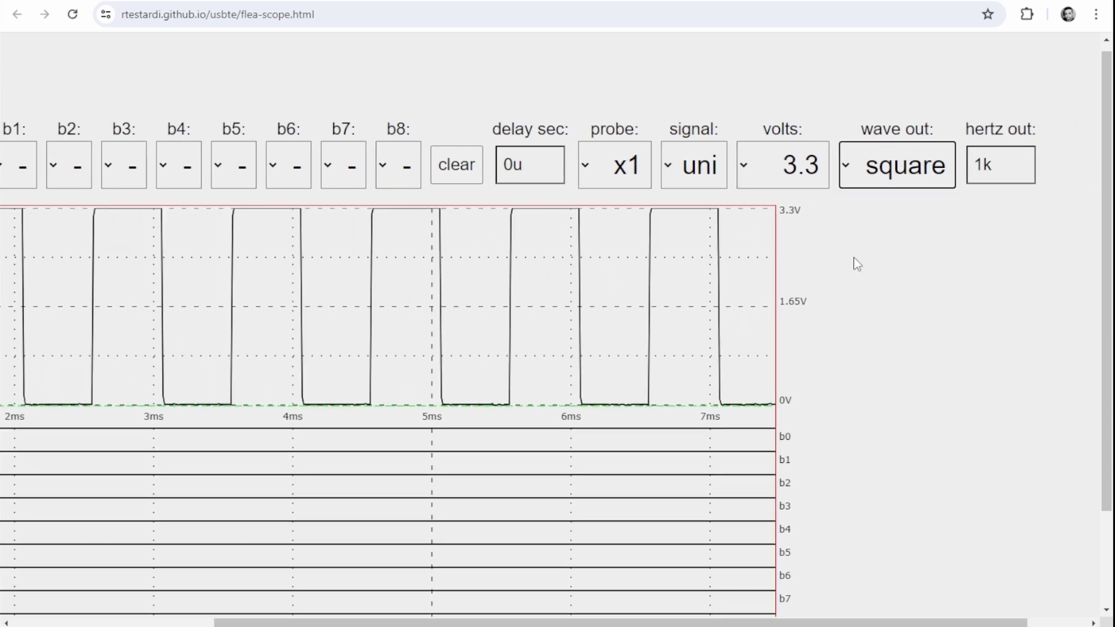
key("Down")
scroll(824, 312, "right", 1)
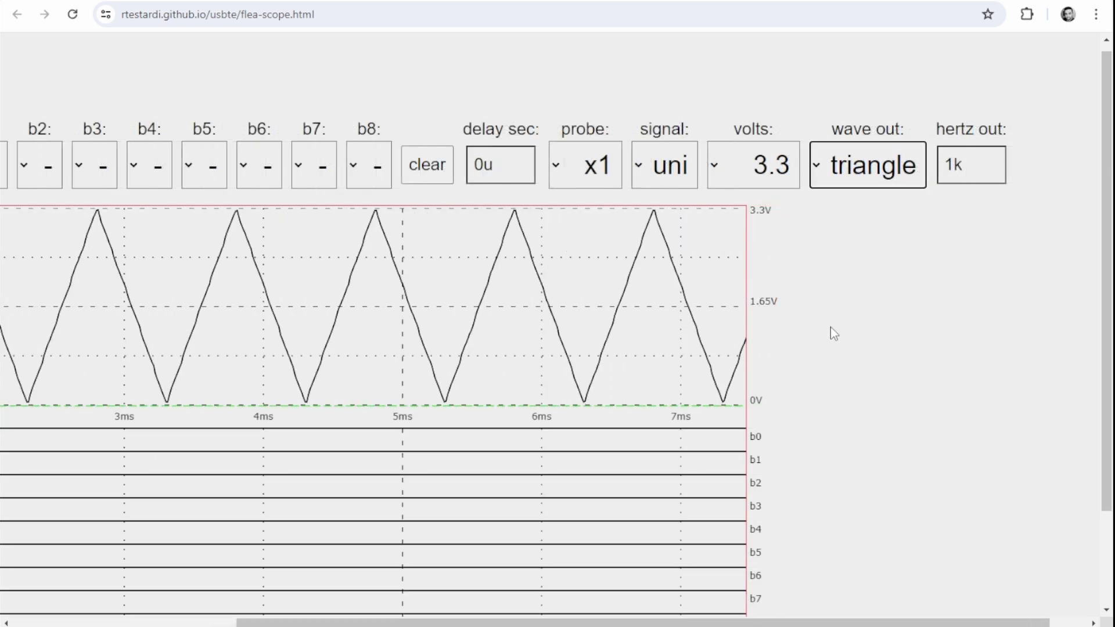
Set the output frequency to 3k and switch the wave back to sine.
key("ctrl+minus")
key("Tab")
type("3k")
key("Return")
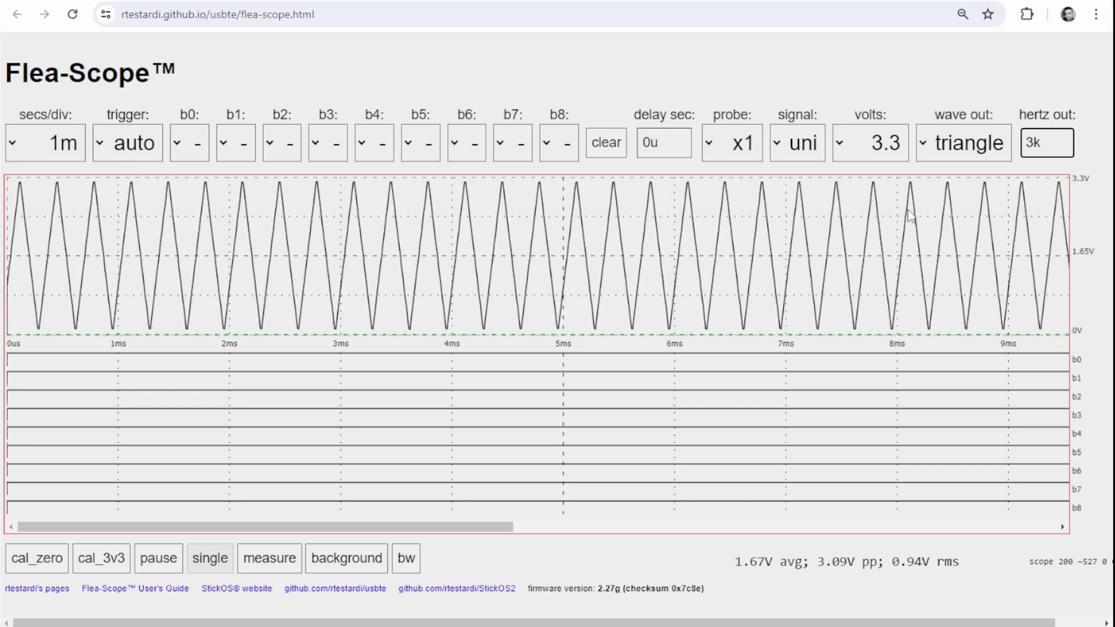
left_click(952, 146)
left_click(943, 165)
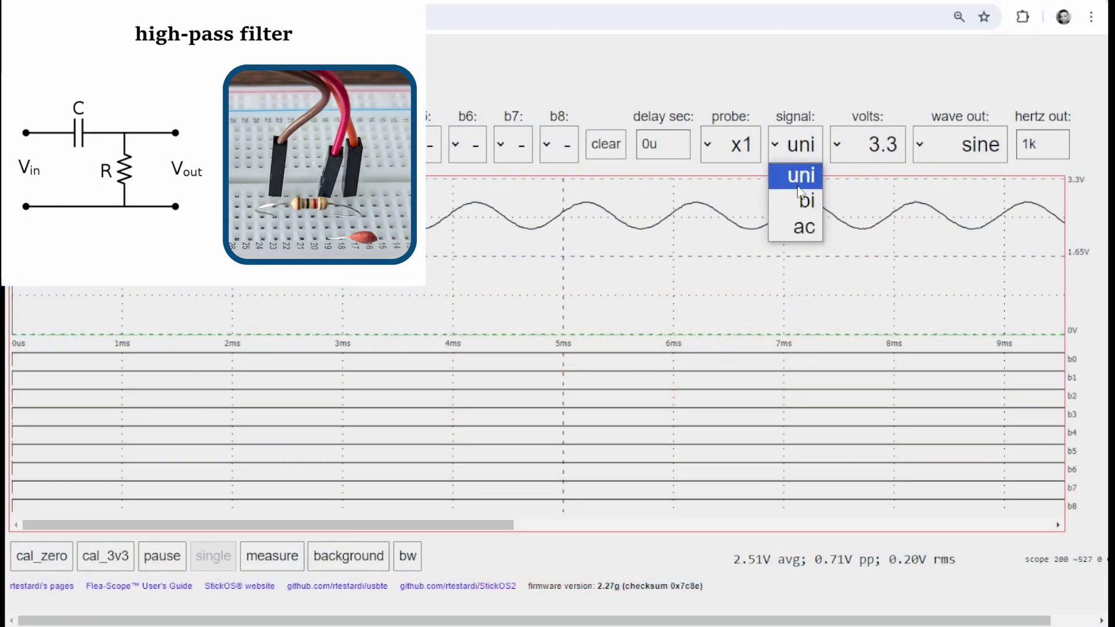
Switch the signal to ac coupling and set the output frequency to 500, then 5k.
left_click(804, 228)
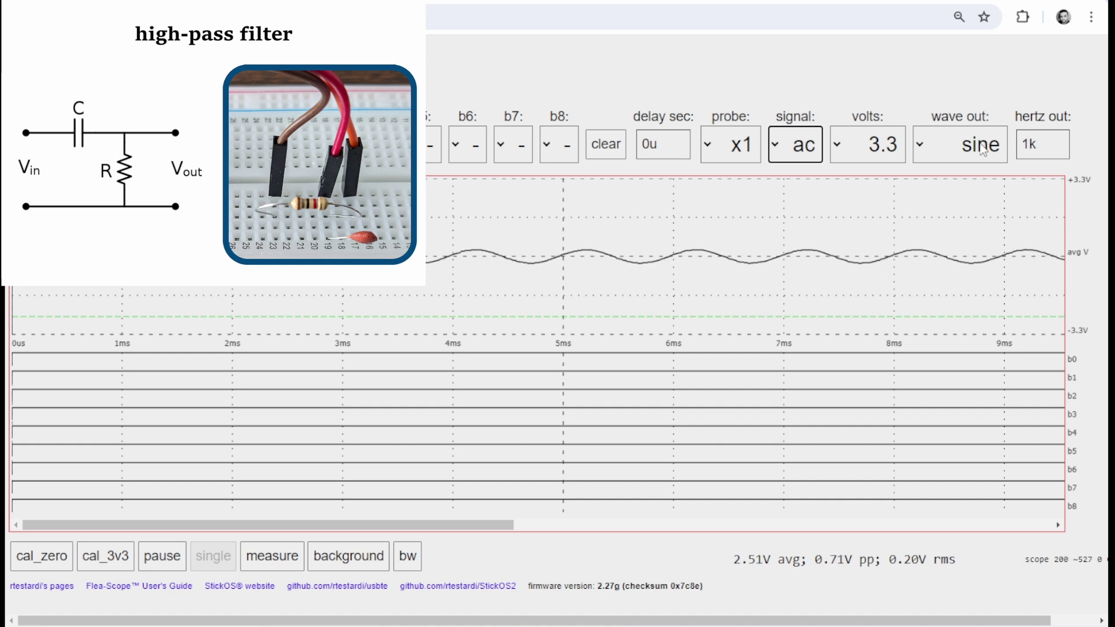
double_click(1063, 144)
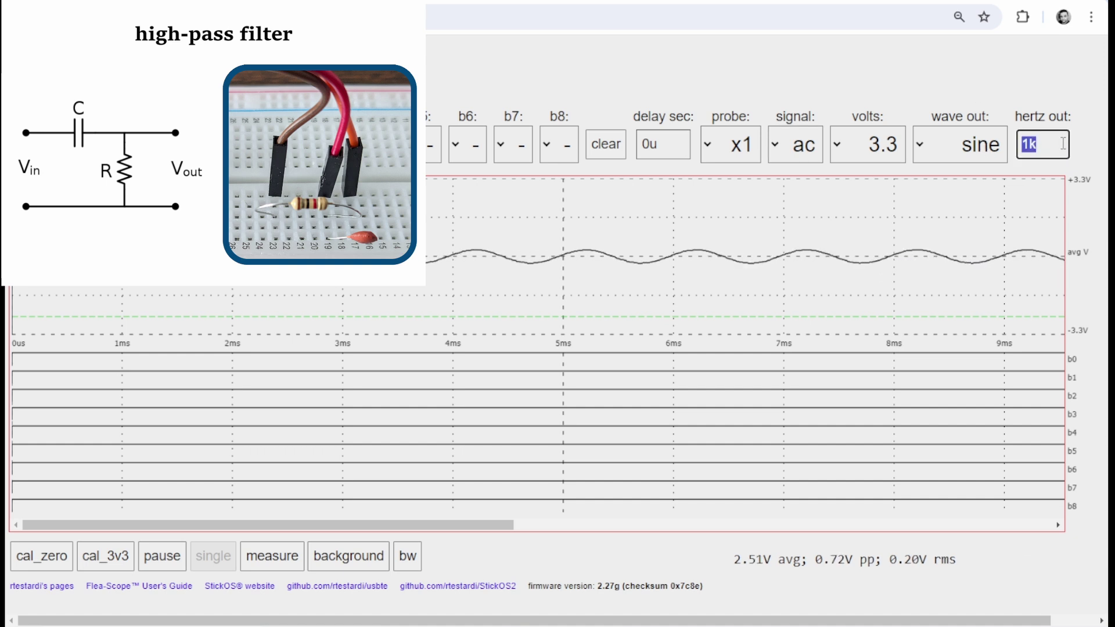
type("500")
key("Return")
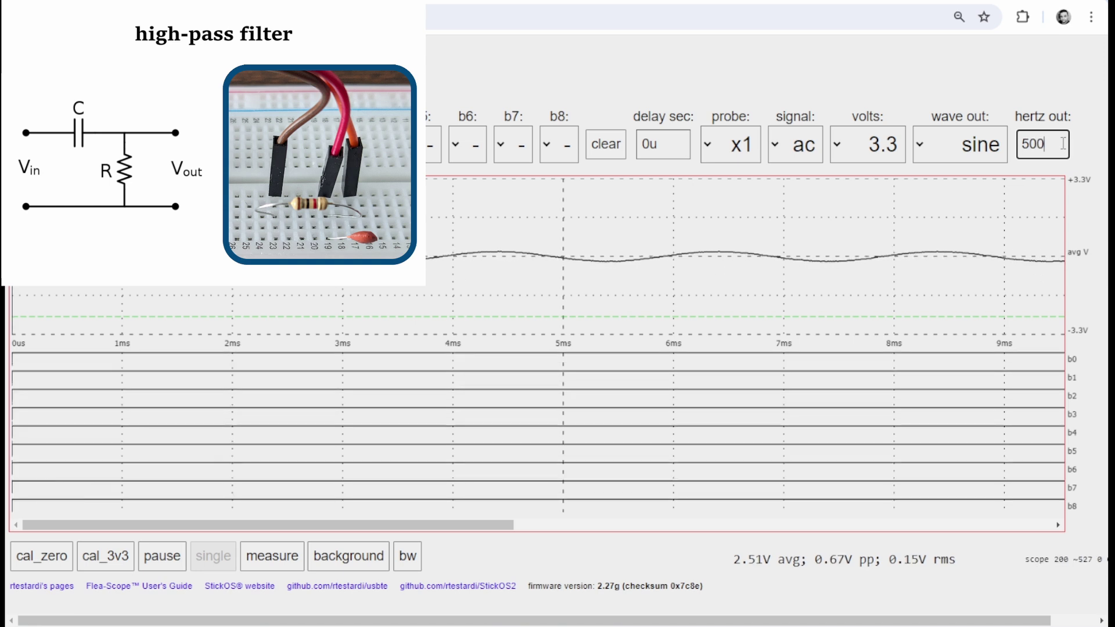
key("BackSpace")
key("BackSpace")
key("BackSpace")
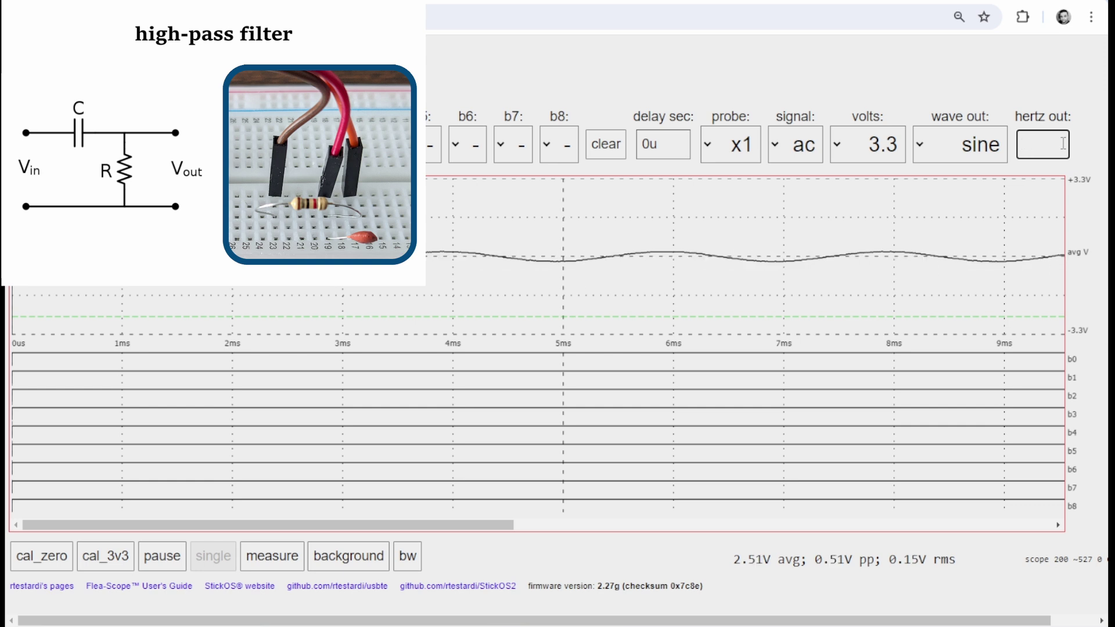
type("5k")
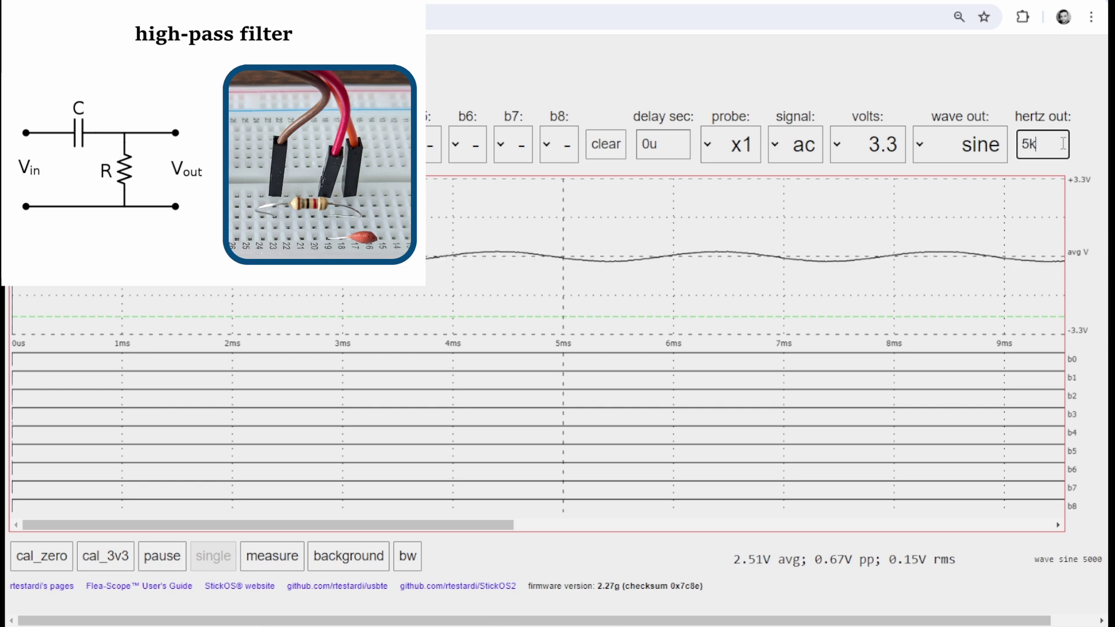
key("Return")
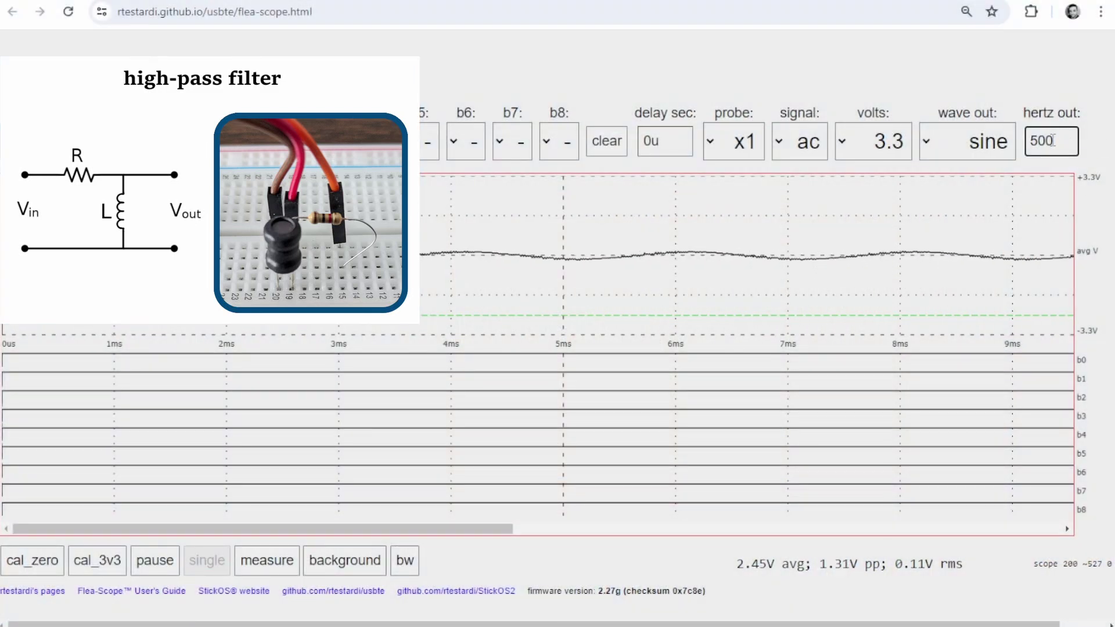
Step the output frequency through 5k, 1k and finally 6k.
key("BackSpace")
key("BackSpace")
key("BackSpace")
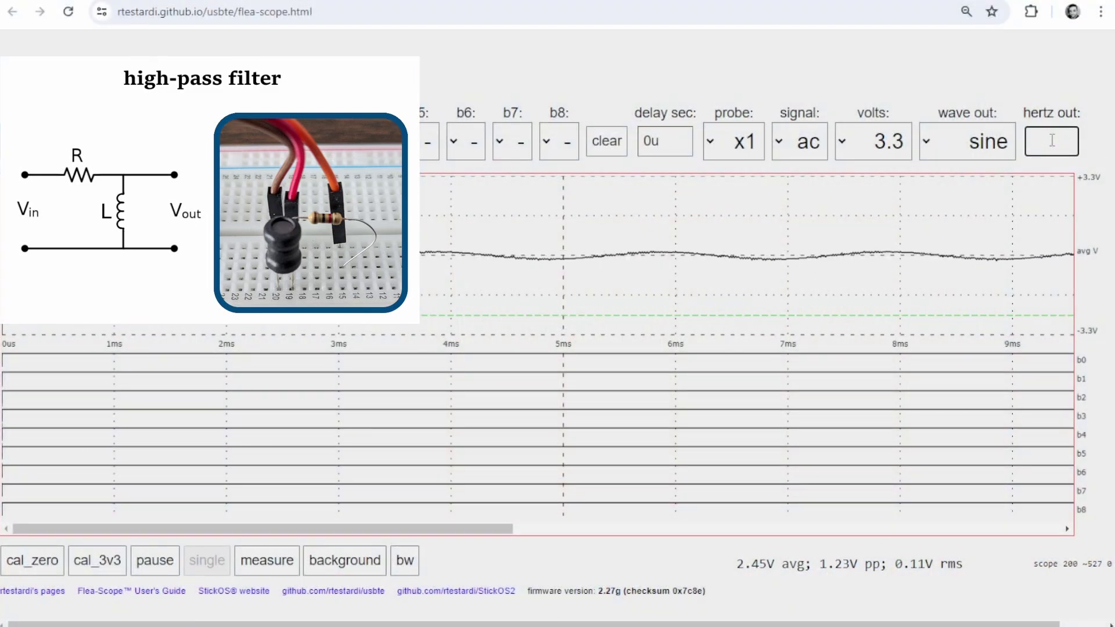
type("5k")
key("Return")
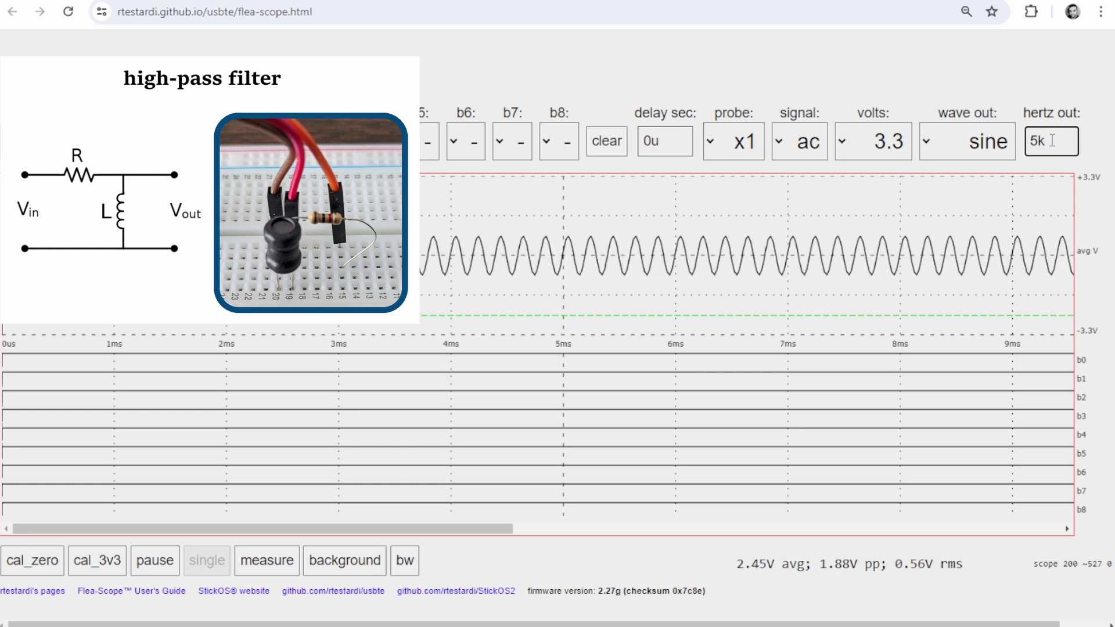
key("BackSpace")
key("BackSpace")
type("1k")
key("Return")
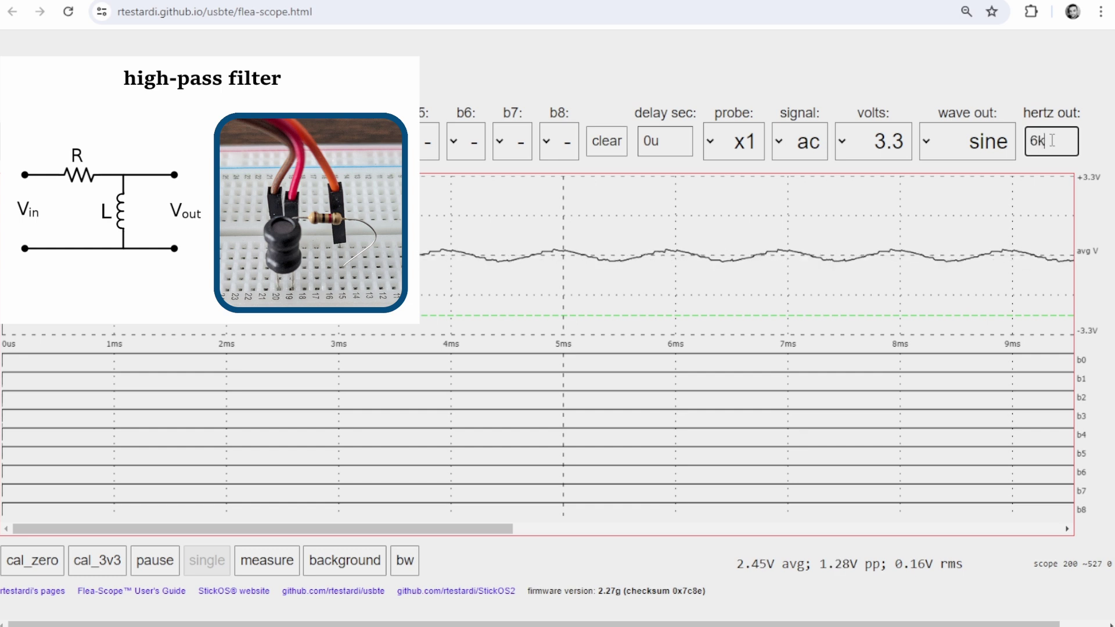
key("Return")
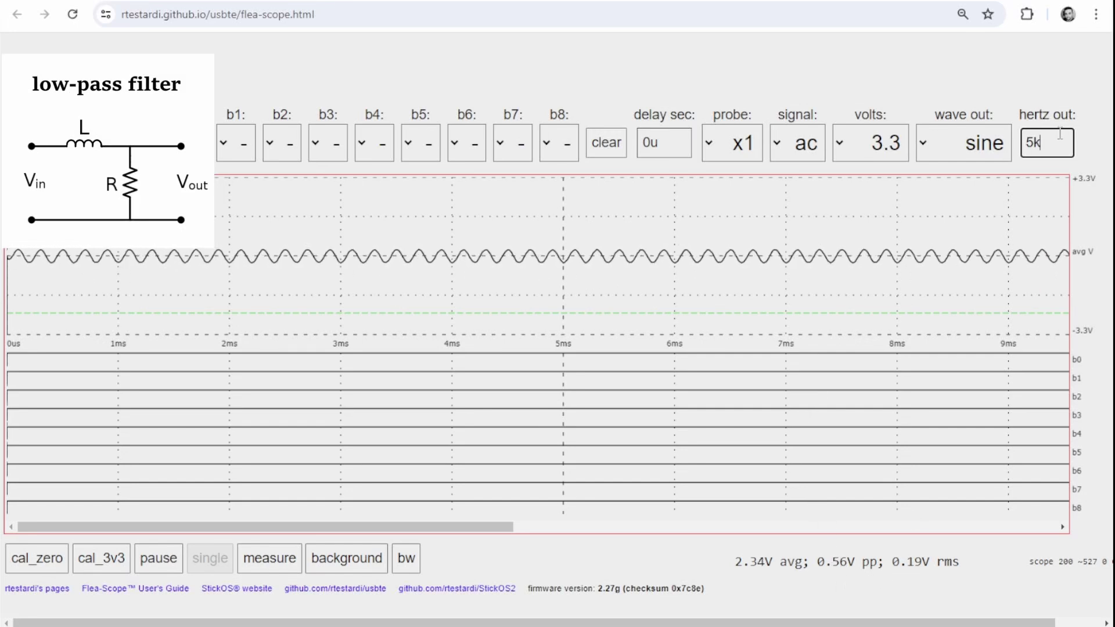
Cycle the output frequency through 500 Hz, 1k and 6k, ending back at 500 Hz.
key("BackSpace")
key("BackSpace")
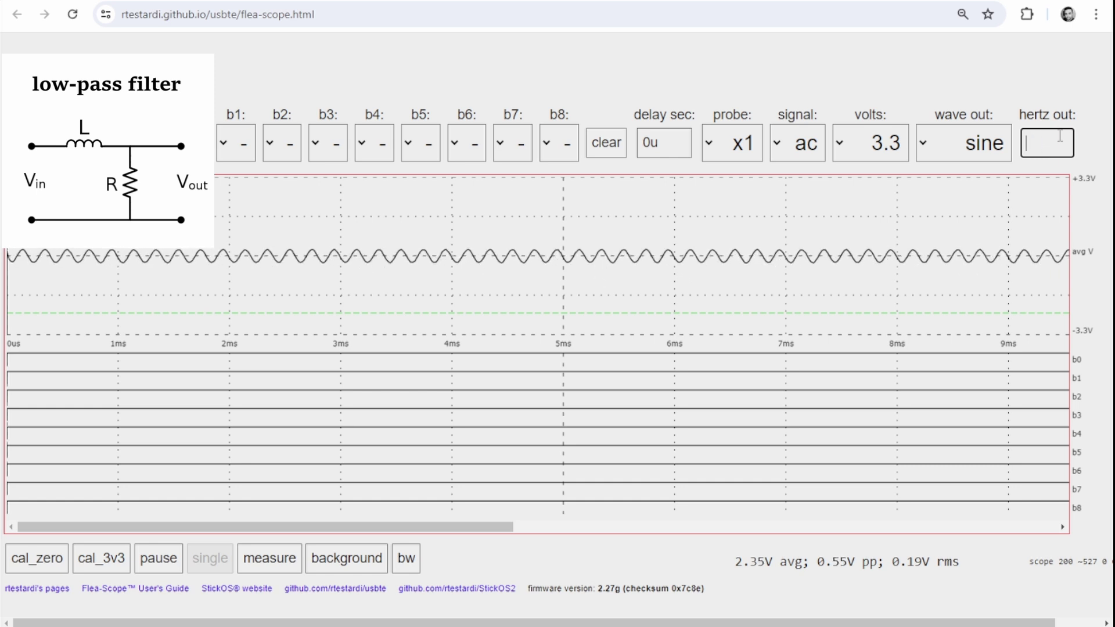
type("500")
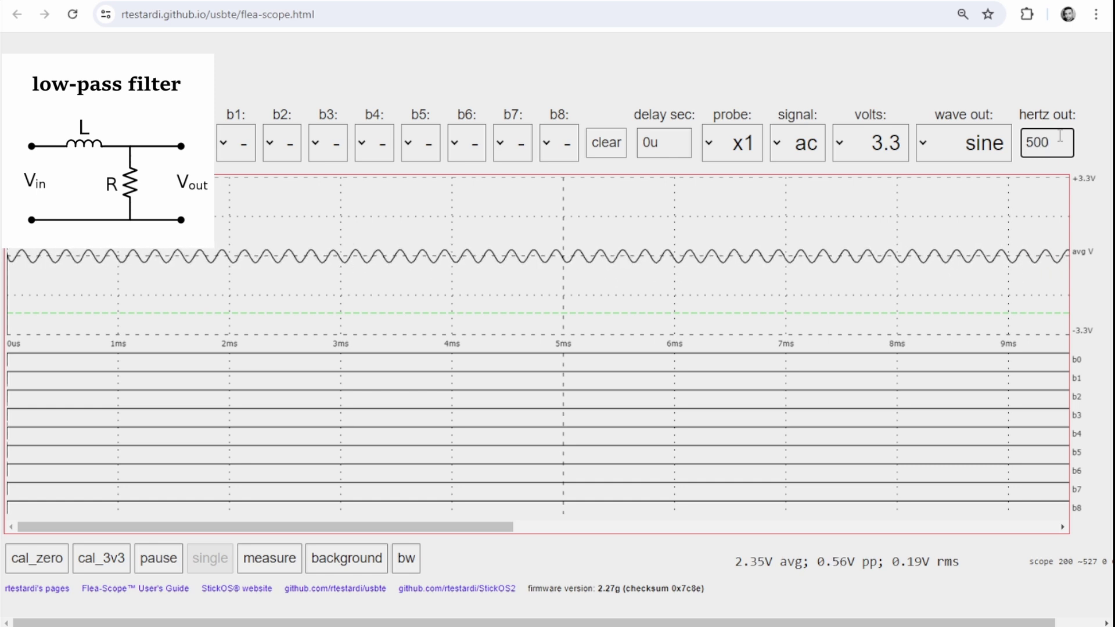
key("Return")
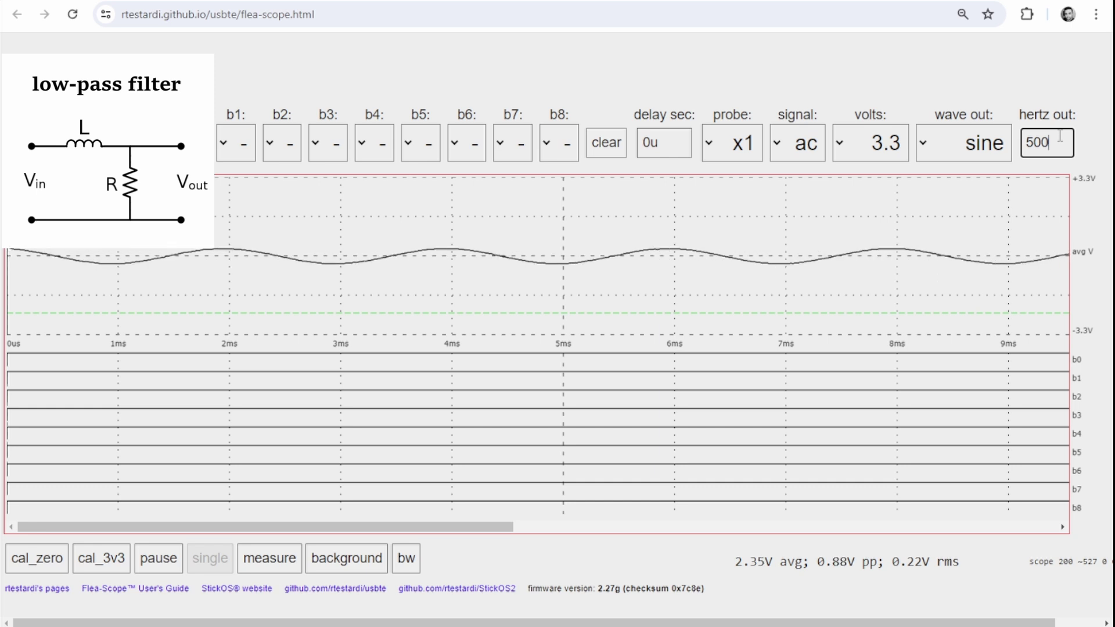
key("BackSpace")
key("BackSpace")
key("BackSpace")
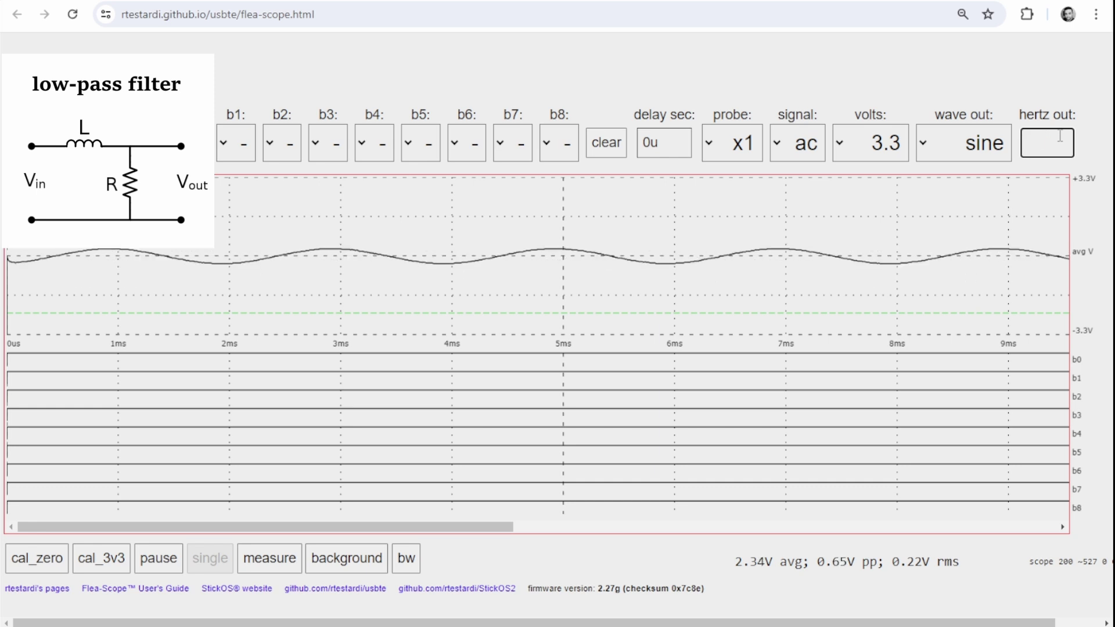
type("1k")
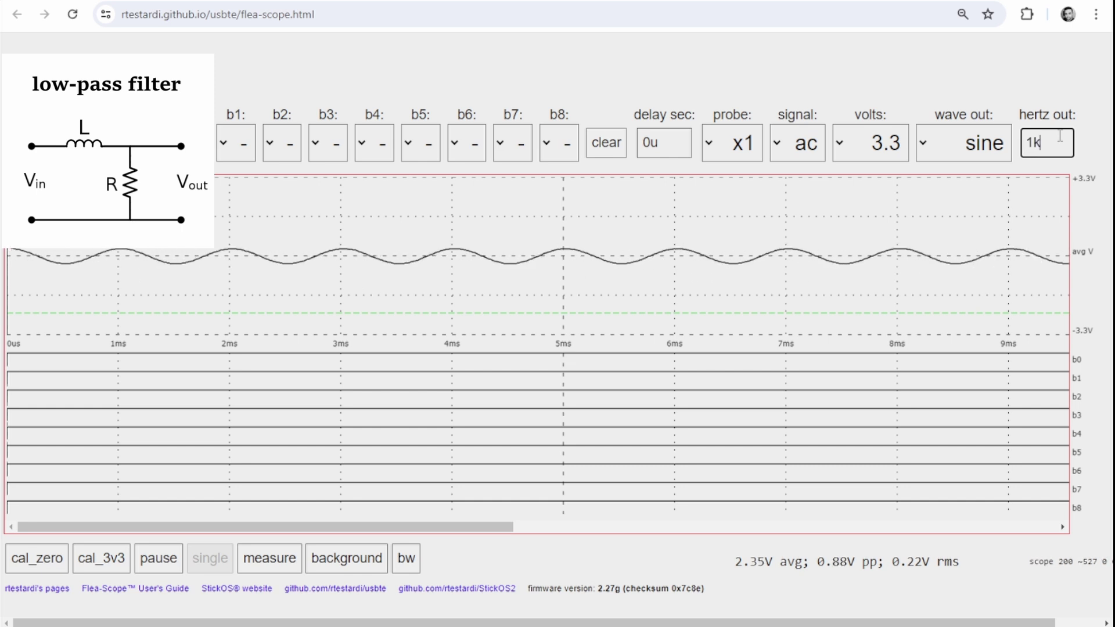
type("6k")
key("BackSpace")
key("BackSpace")
key("BackSpace")
key("BackSpace")
type("6k")
key("Return")
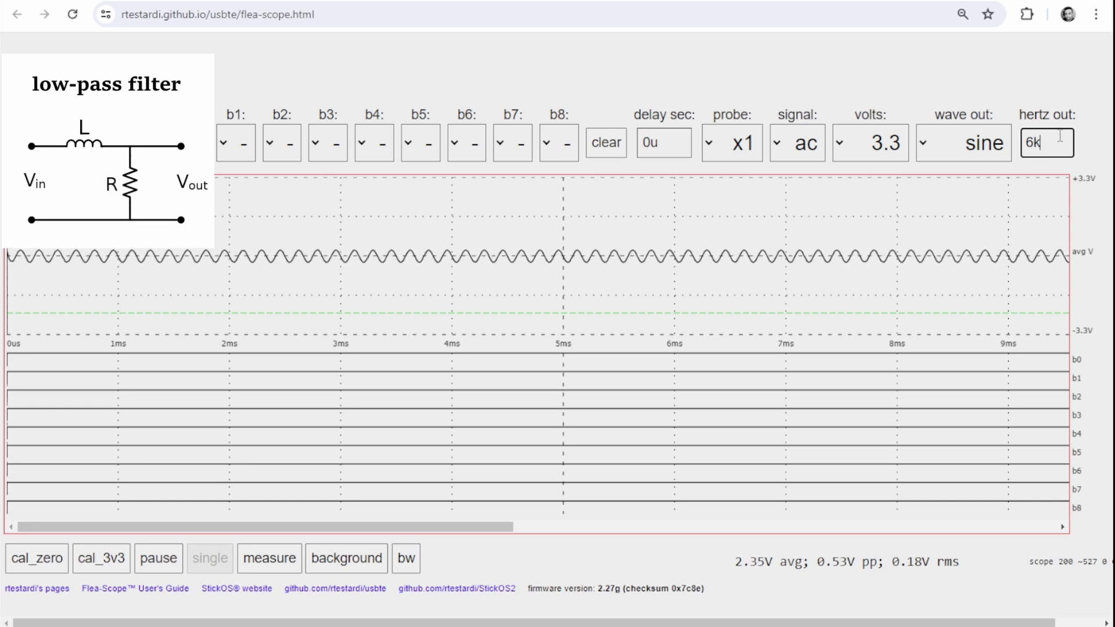
key("BackSpace")
key("BackSpace")
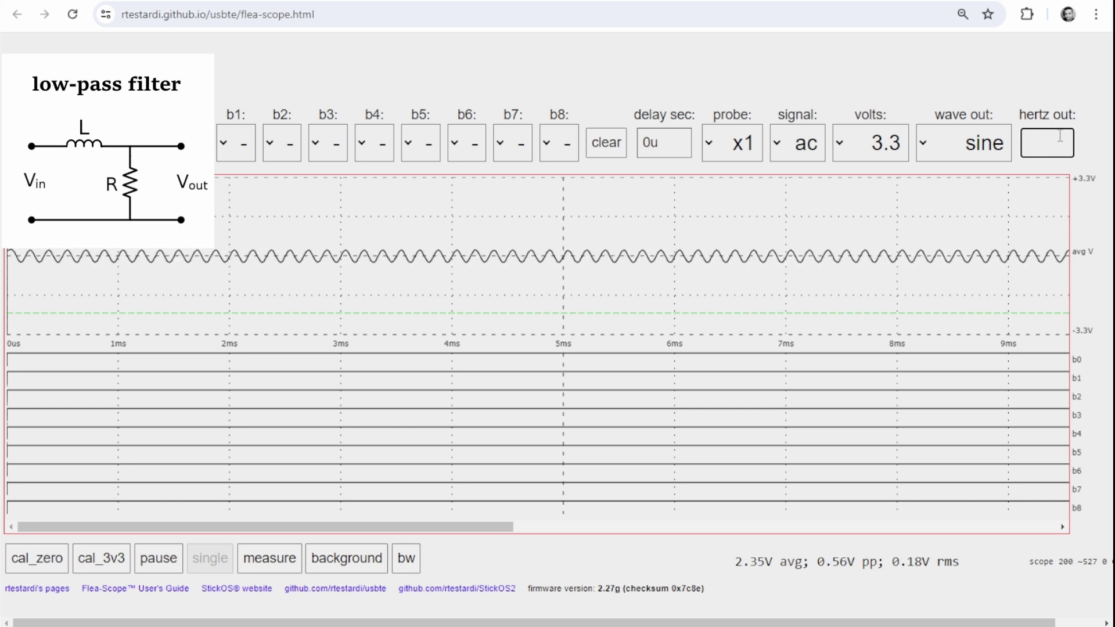
type("500")
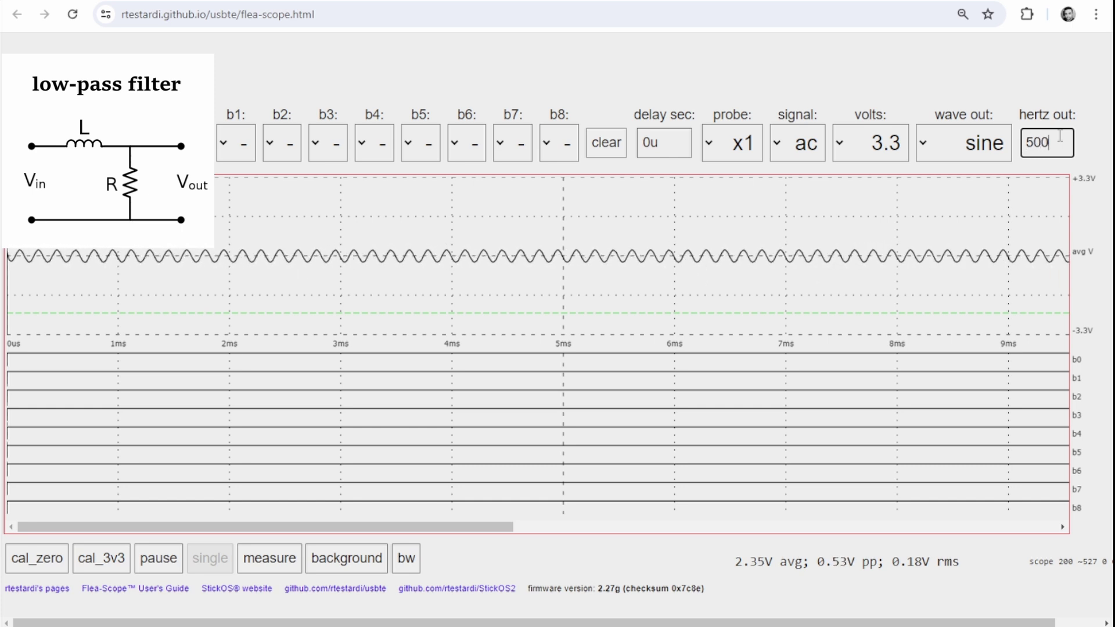
key("Return")
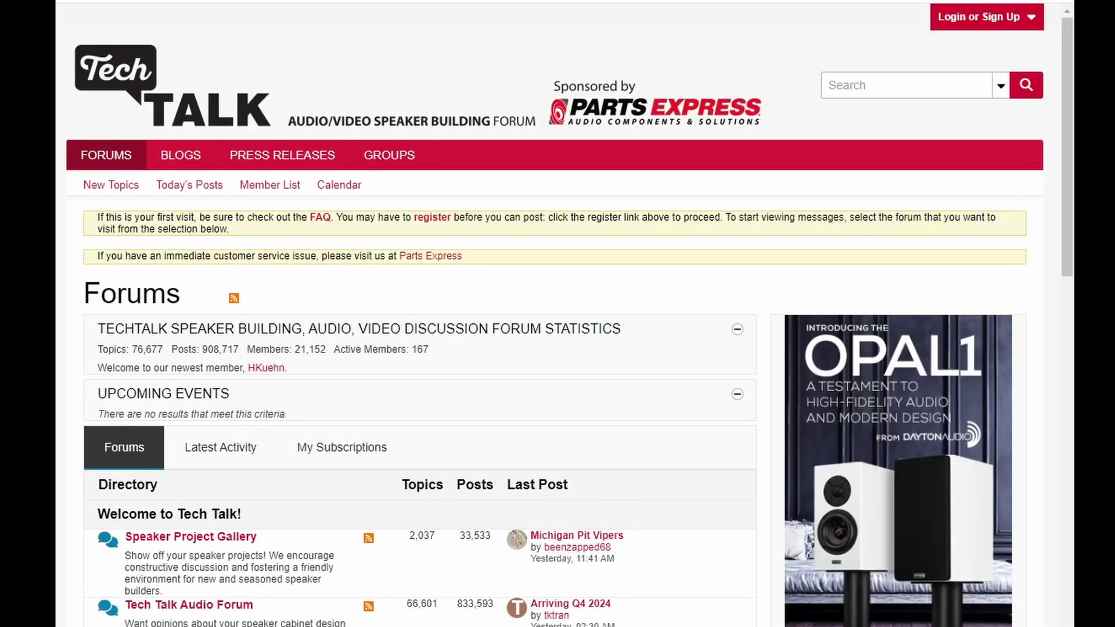
Scroll the TechTalk forum home page past the forum directory to the Trending section.
scroll(1065, 78, "down", 2)
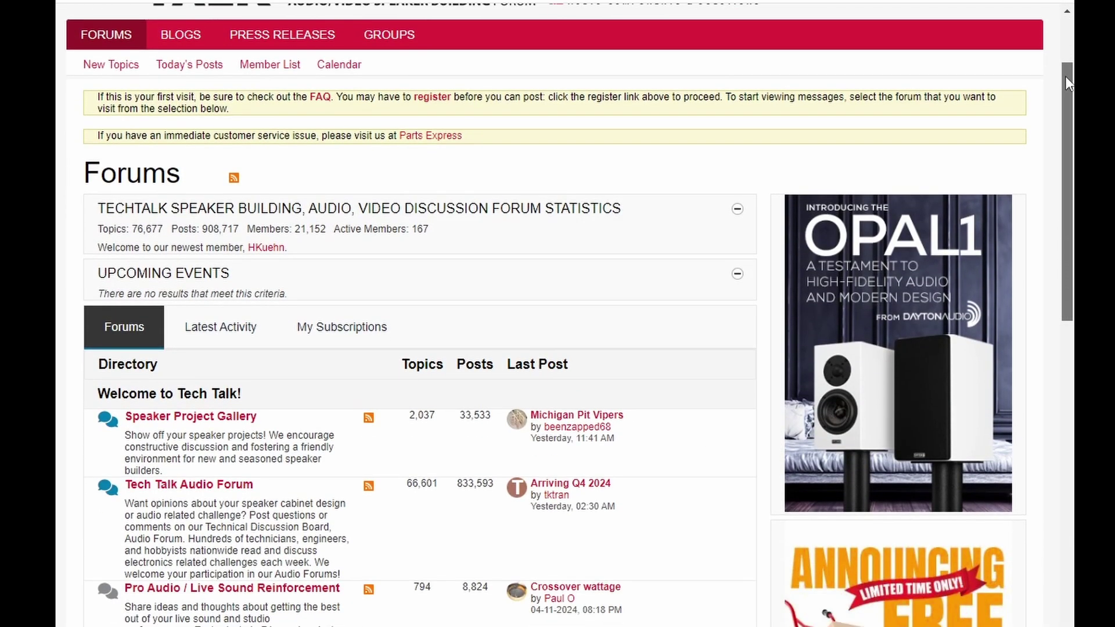
left_click_drag(1066, 77, 1048, 11)
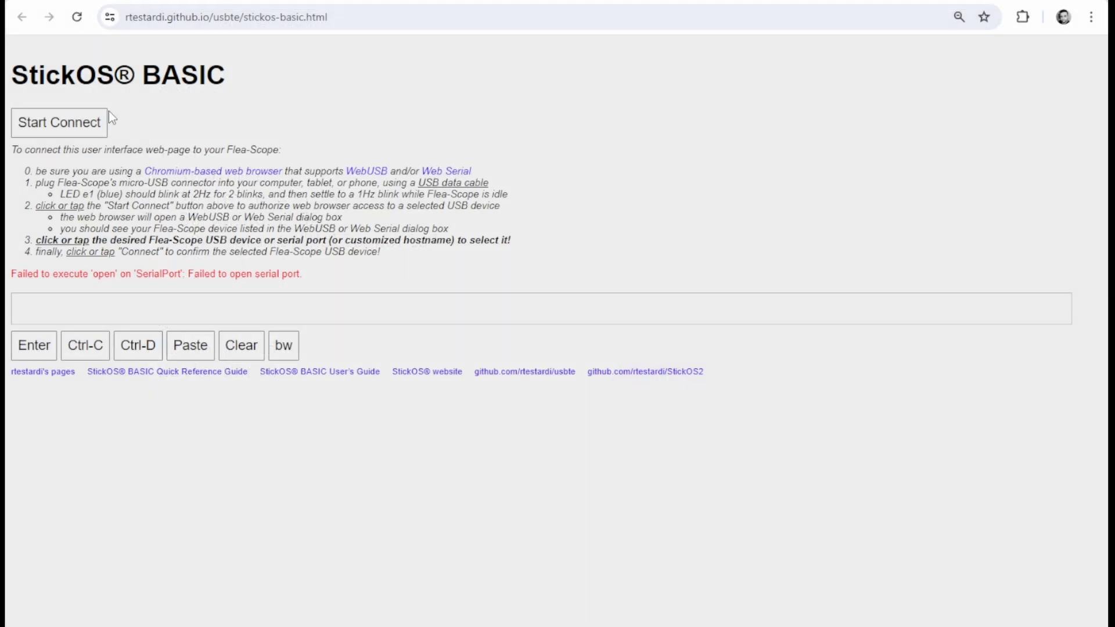
Connect the StickOS console to the Flea-Scope (COM16) serial port.
left_click(97, 124)
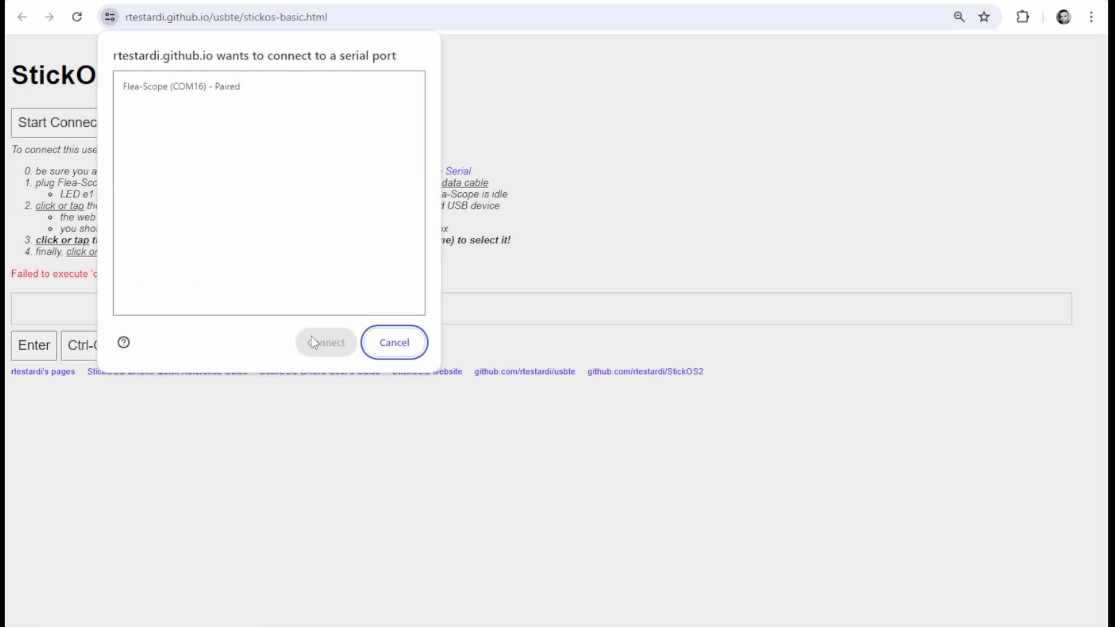
left_click(197, 86)
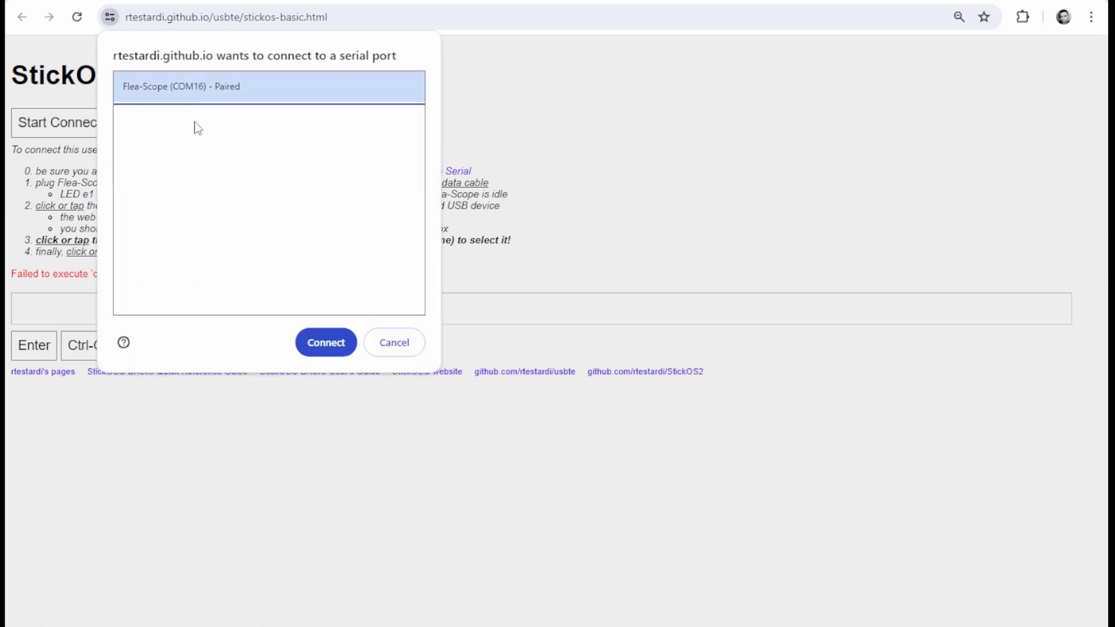
left_click(320, 338)
Paste the short loop program and run it.
left_click(229, 138)
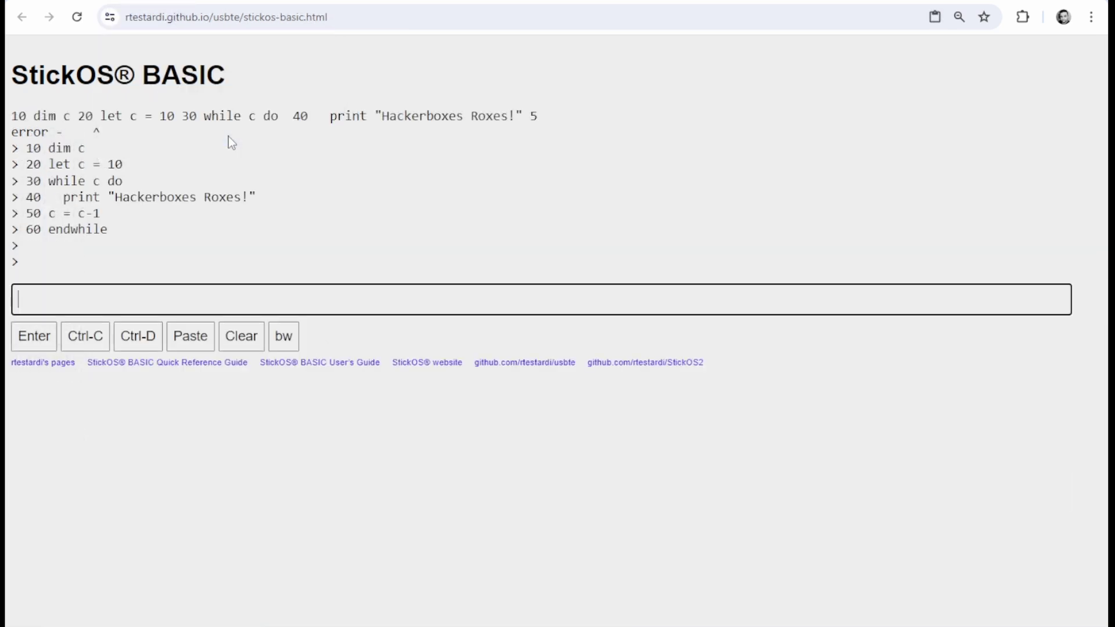
type("run")
key("Return")
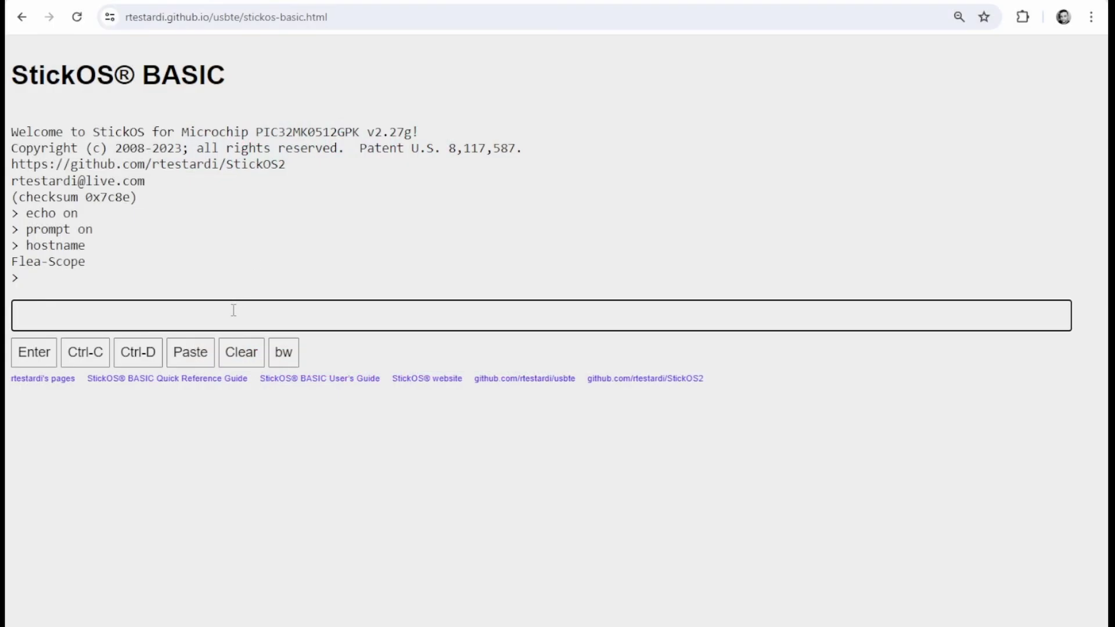
Paste the Simon game program into the console and type run without submitting it.
left_click(234, 310)
left_click(190, 353)
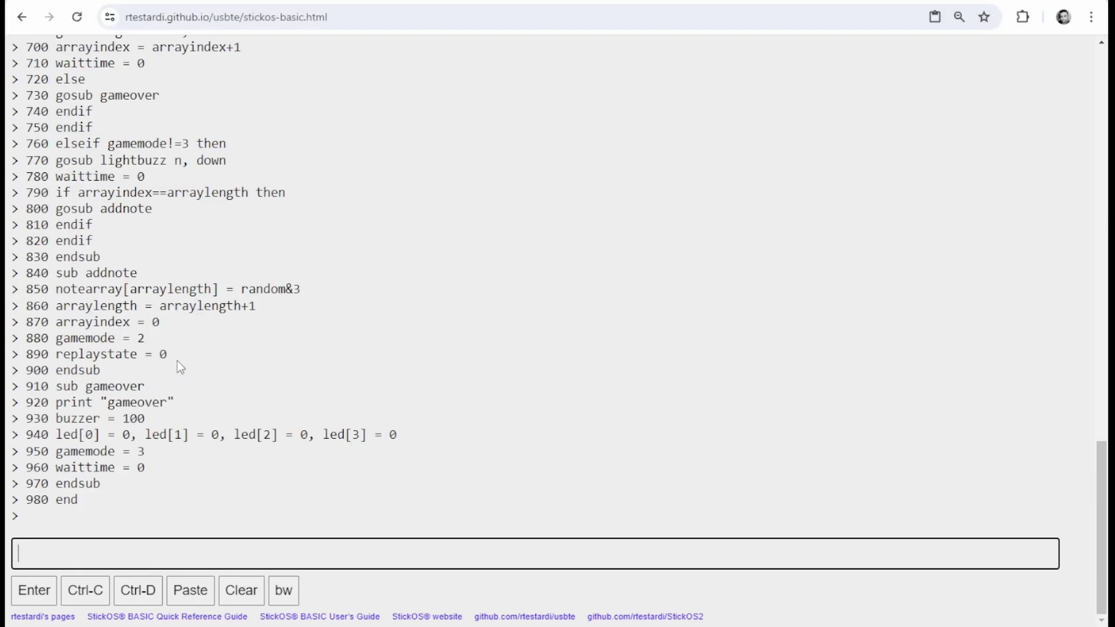
type("run")
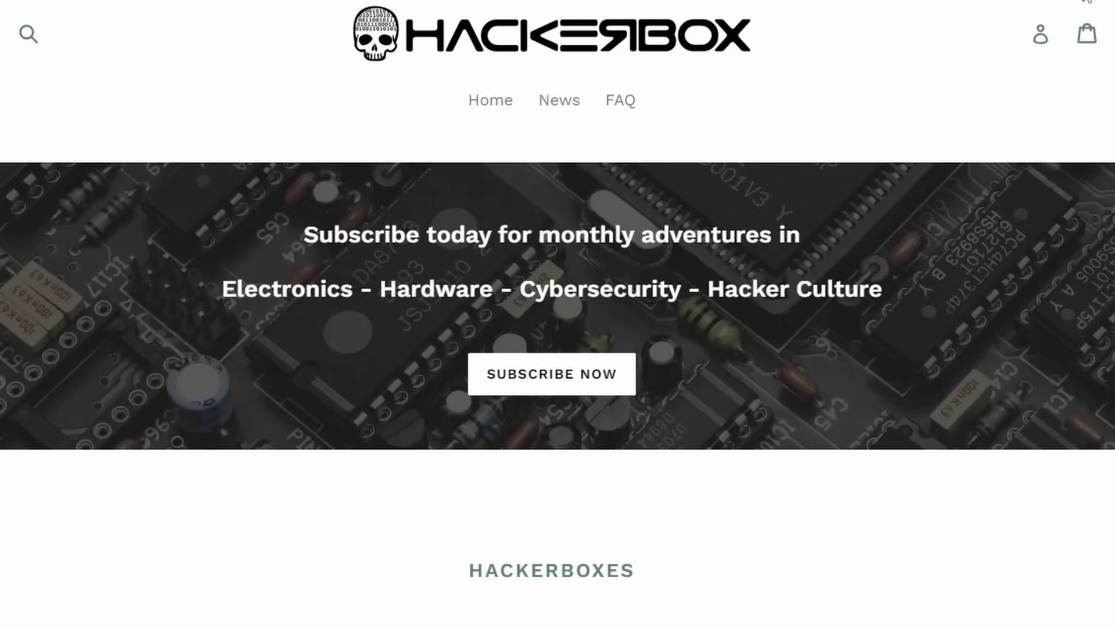
Scroll the HackerBoxes home page to the collection grid showing HackerBox #0102 - Flea-Scope.
scroll(557, 314, "down", 10)
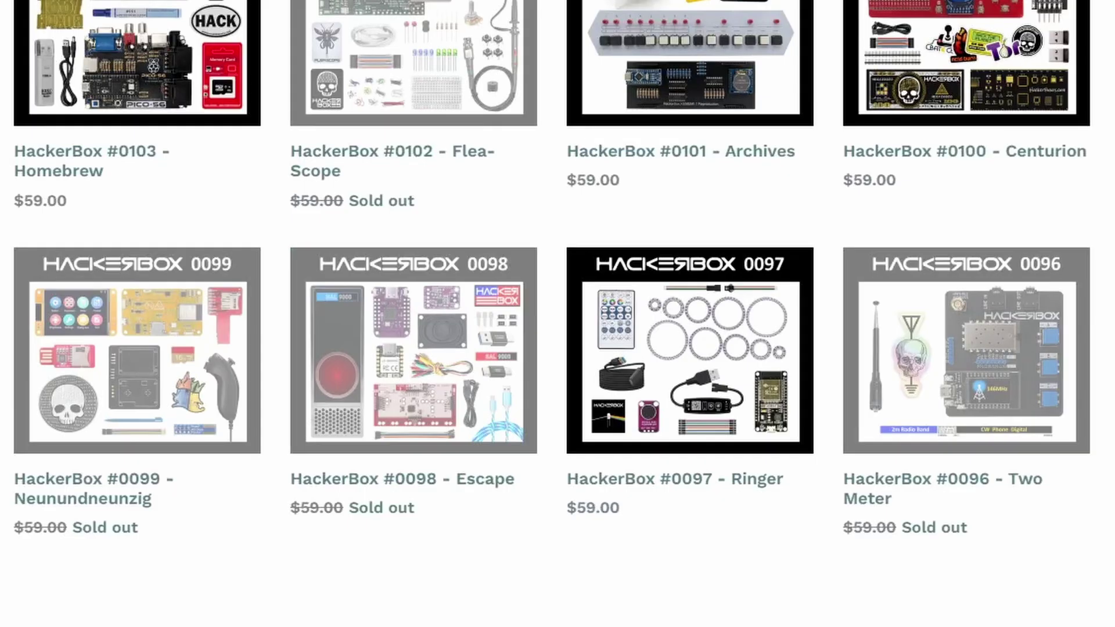
scroll(214, 216, "down", 5)
scroll(213, 215, "down", 5)
scroll(212, 216, "up", 8)
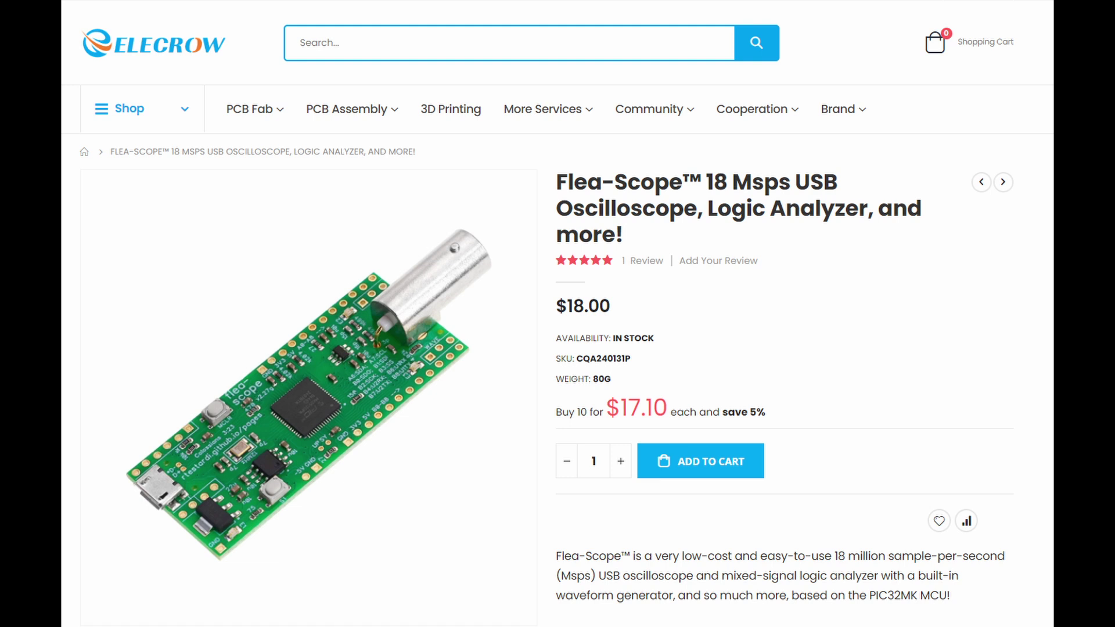